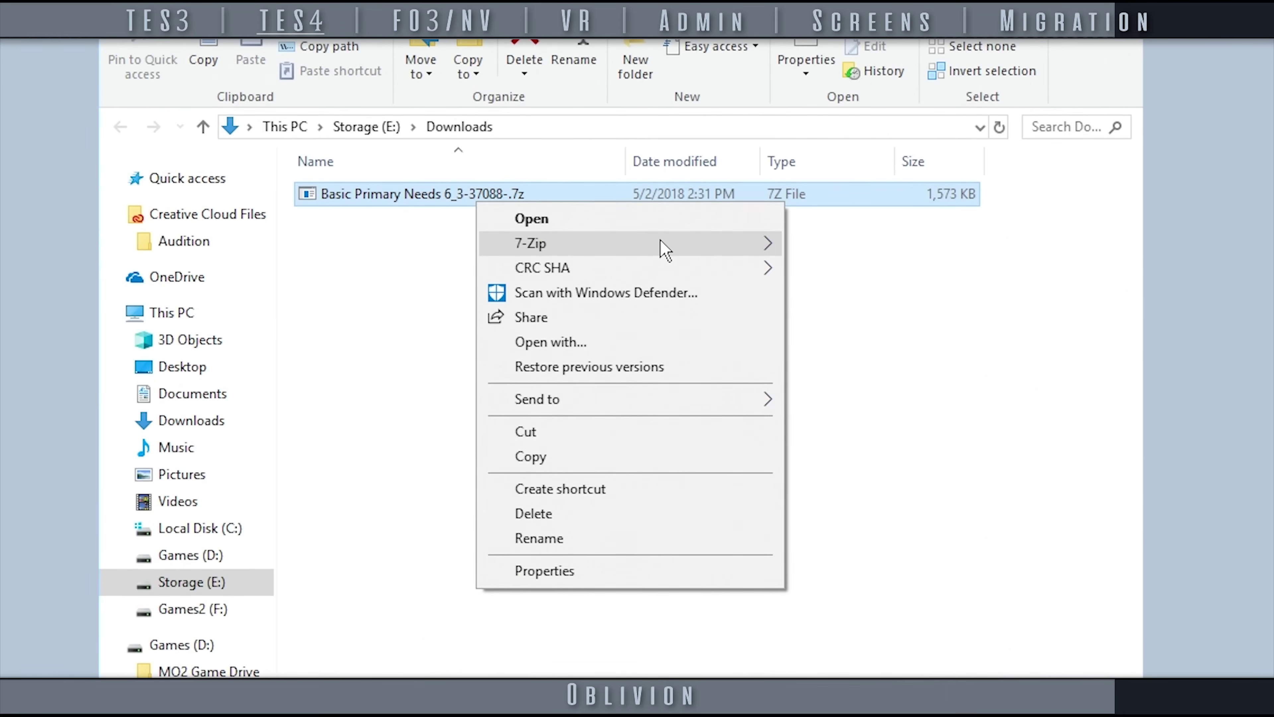
Extract the Basic Primary Needs archive in Downloads and select the extracted files from Basic Primary Needs.ini up to Basic Primary Needs for objects.ini
mouse_move(660, 247)
left_click(857, 245)
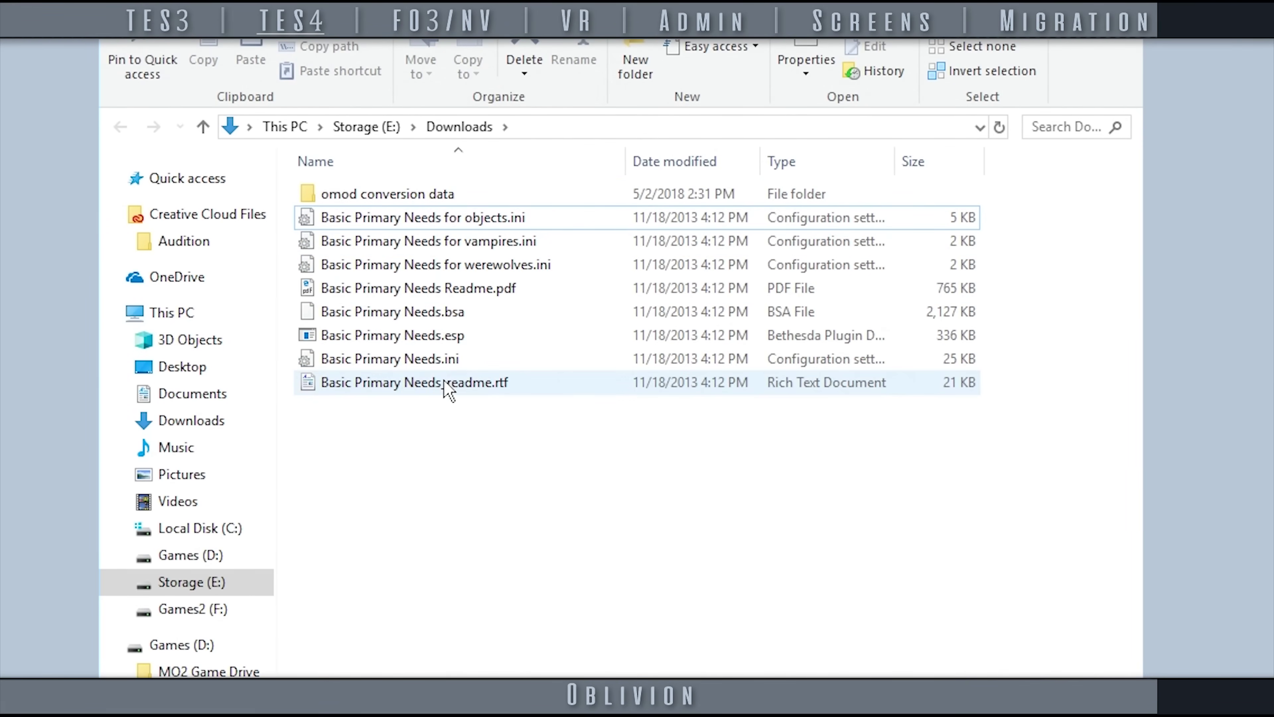
left_click(439, 359)
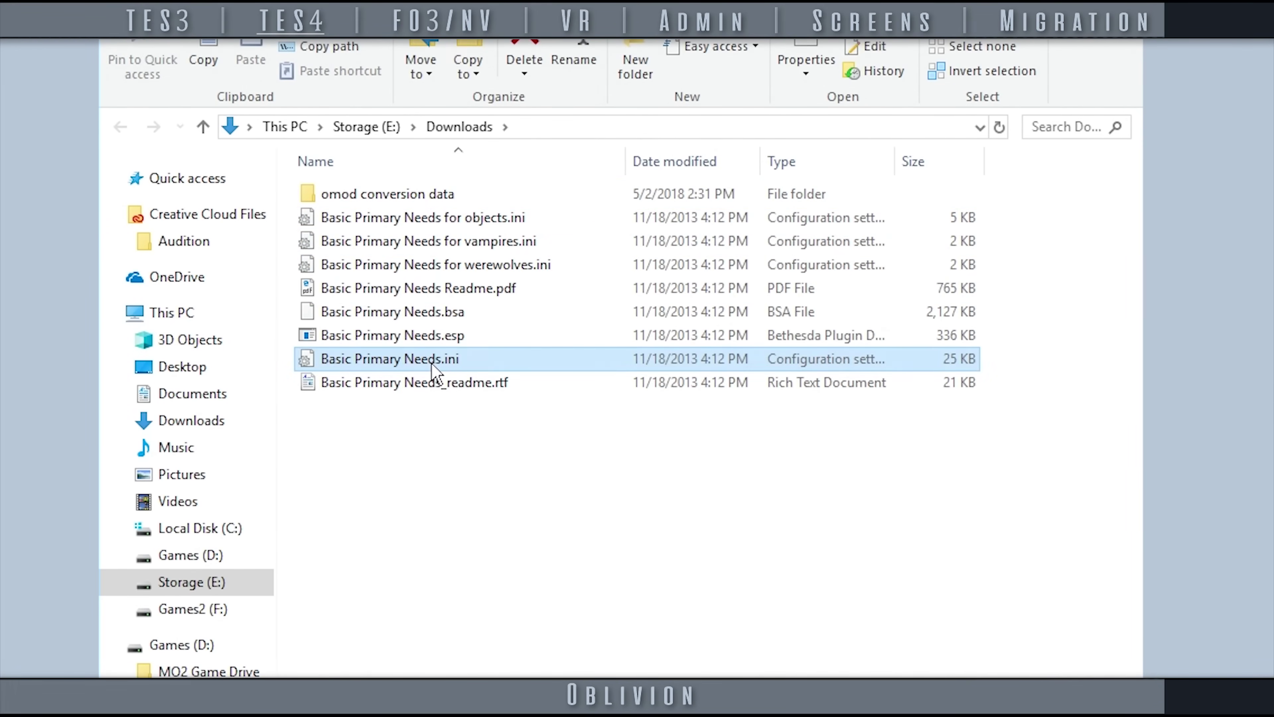
left_click(534, 218, "shift")
right_click(550, 217)
mouse_move(733, 234)
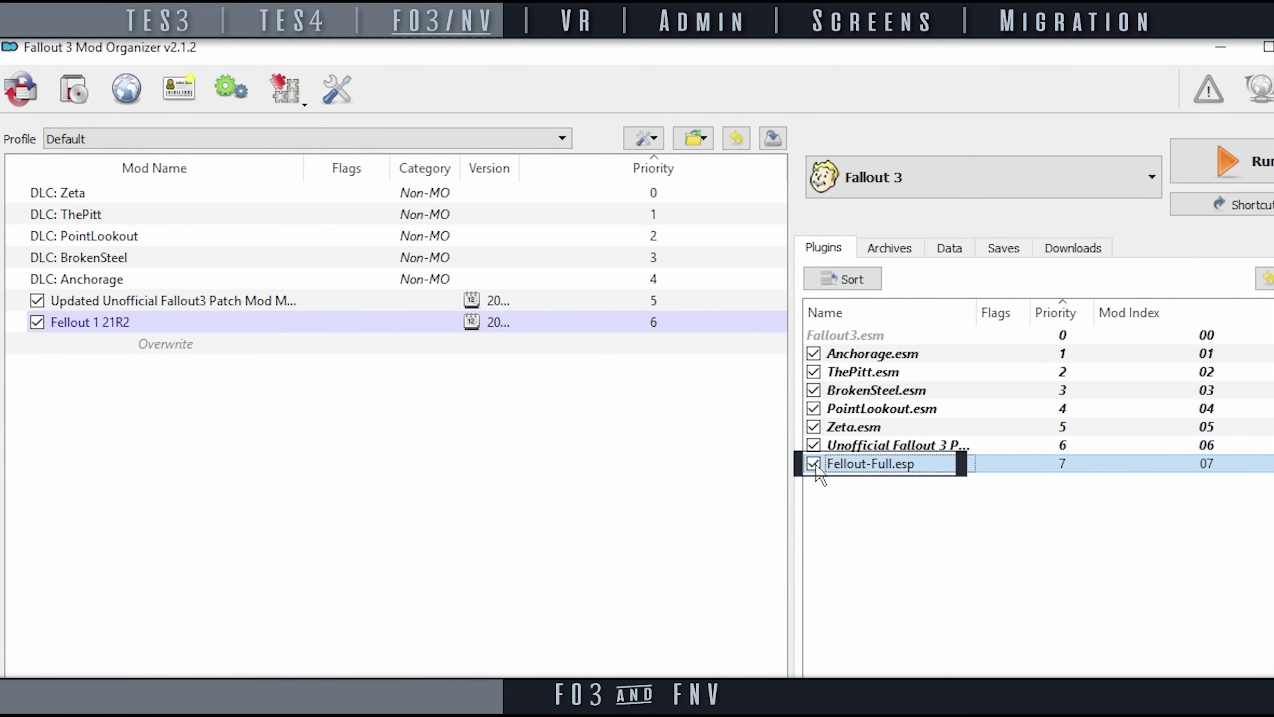
Deactivate the Fellout-Full.esp plugin and move it to the optional ESPs of the Fellout 1 21R2 mod
left_click(814, 463)
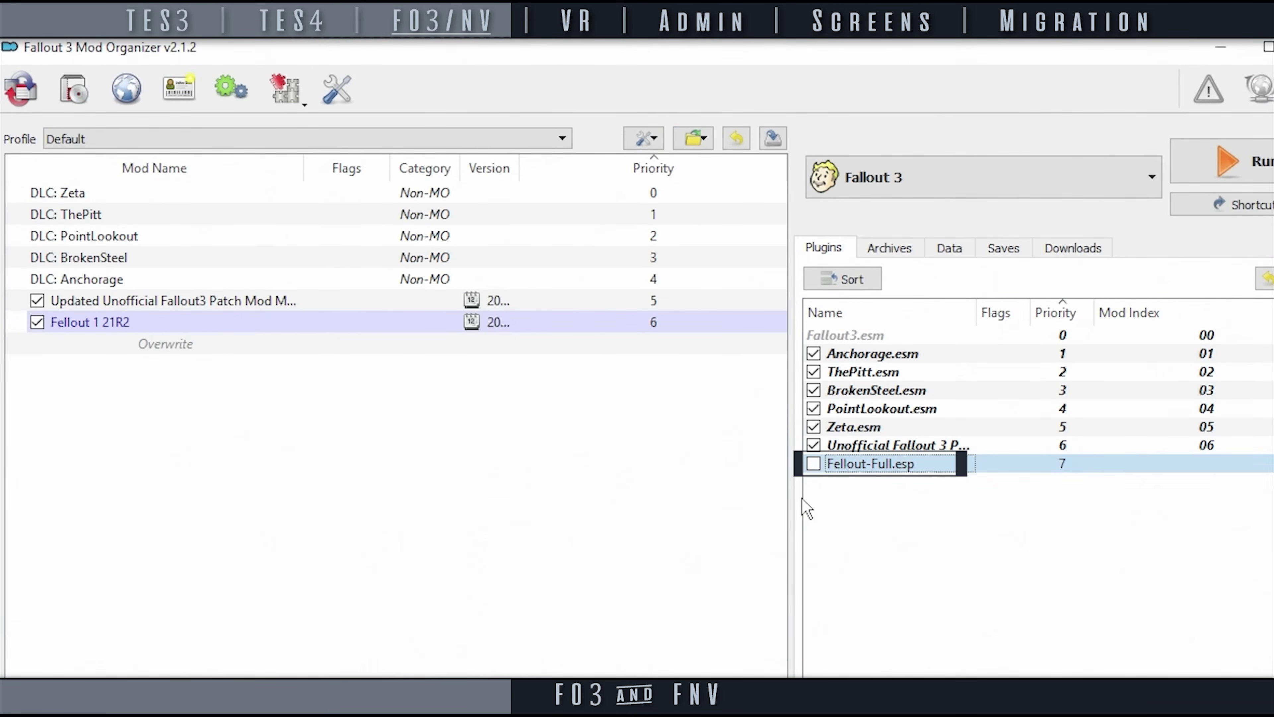
left_click(118, 320)
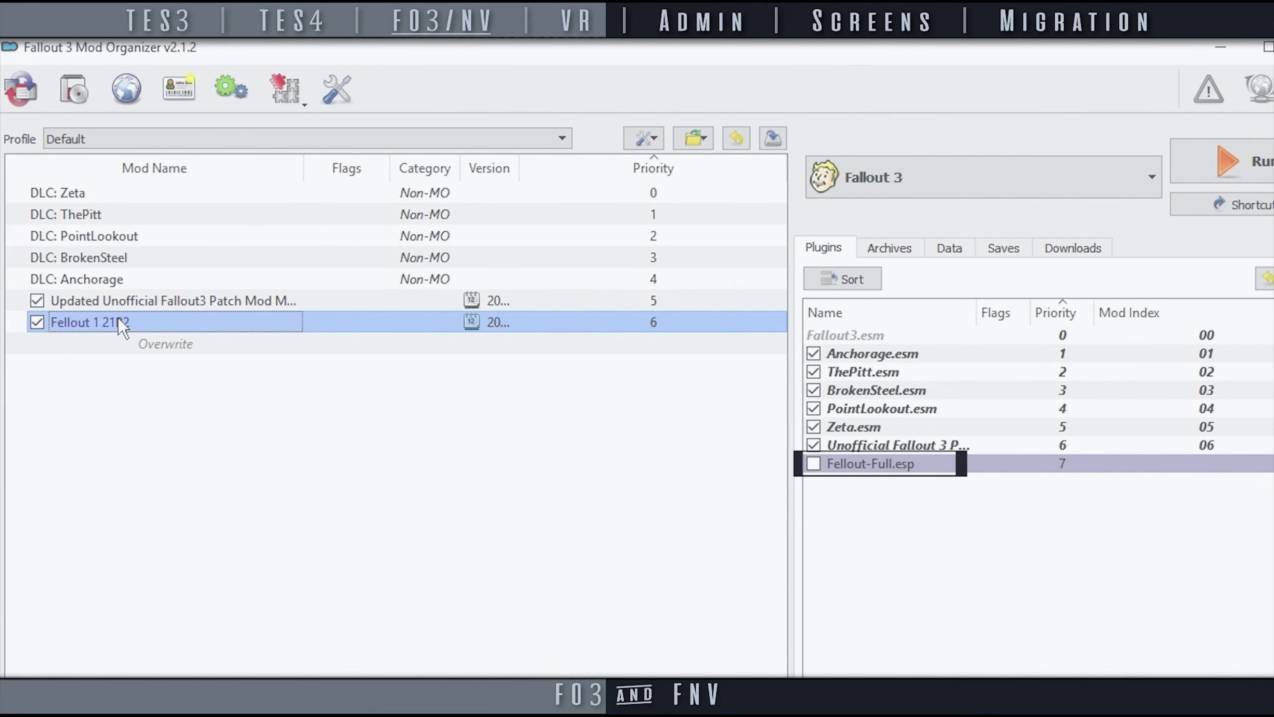
double_click(123, 326)
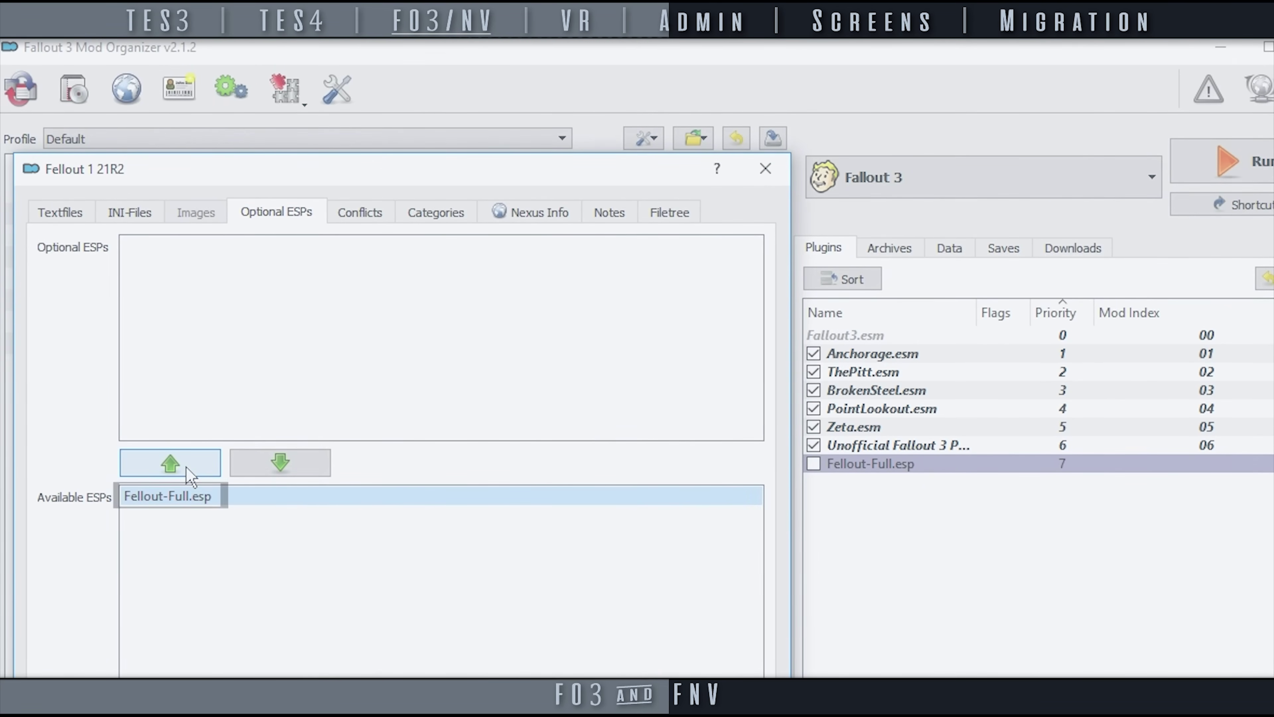
left_click(171, 463)
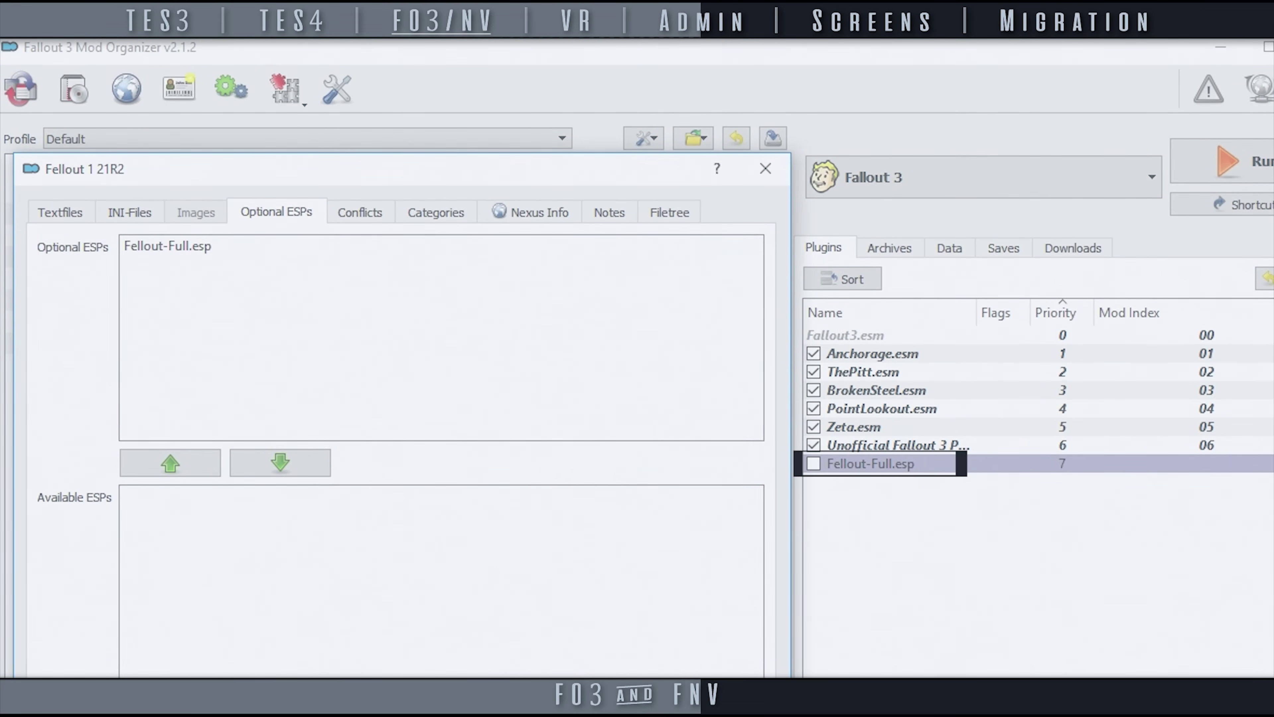
key("Escape")
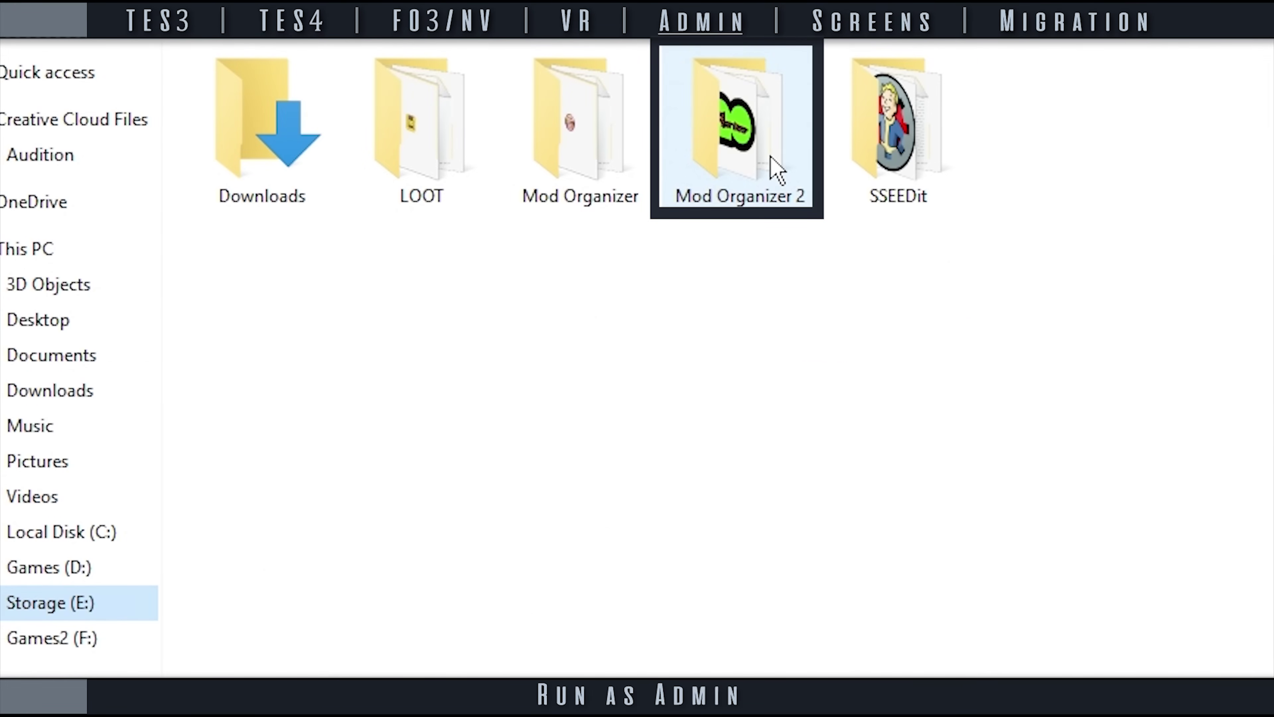
Set ModOrganizer.exe in the Mod Organizer 2 folder to run as an administrator and apply the change
double_click(771, 156)
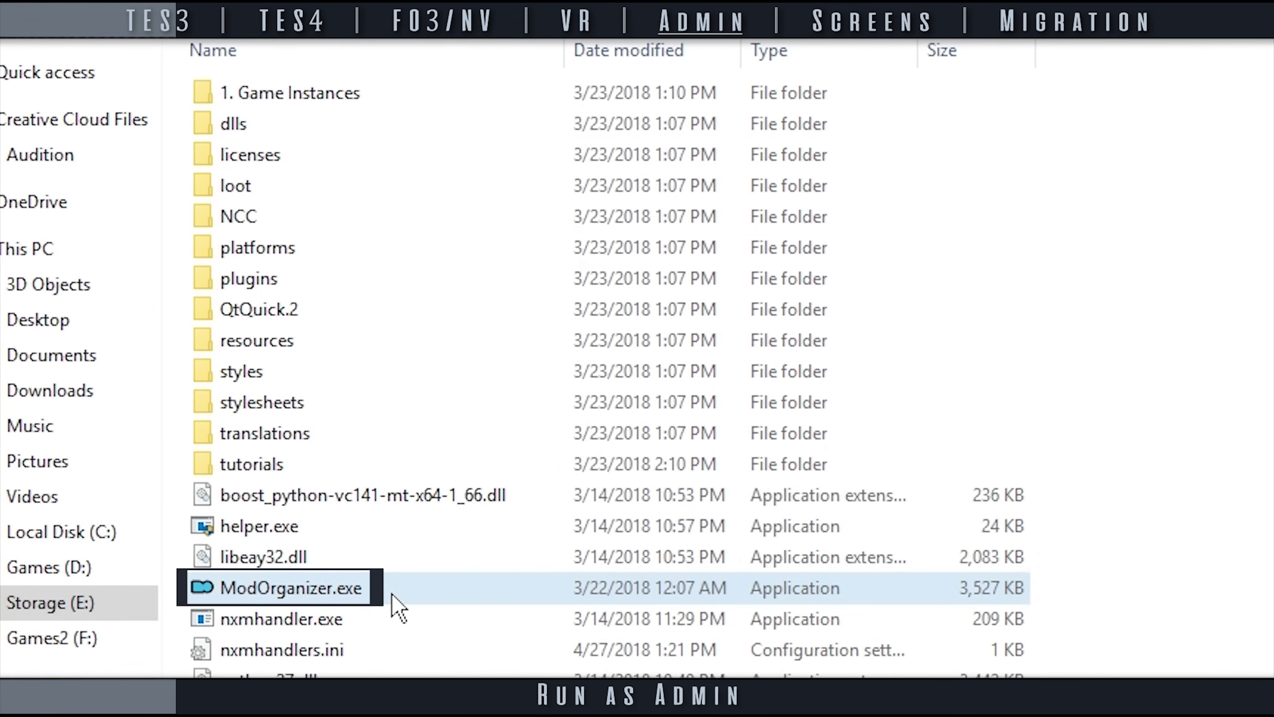
right_click(396, 607)
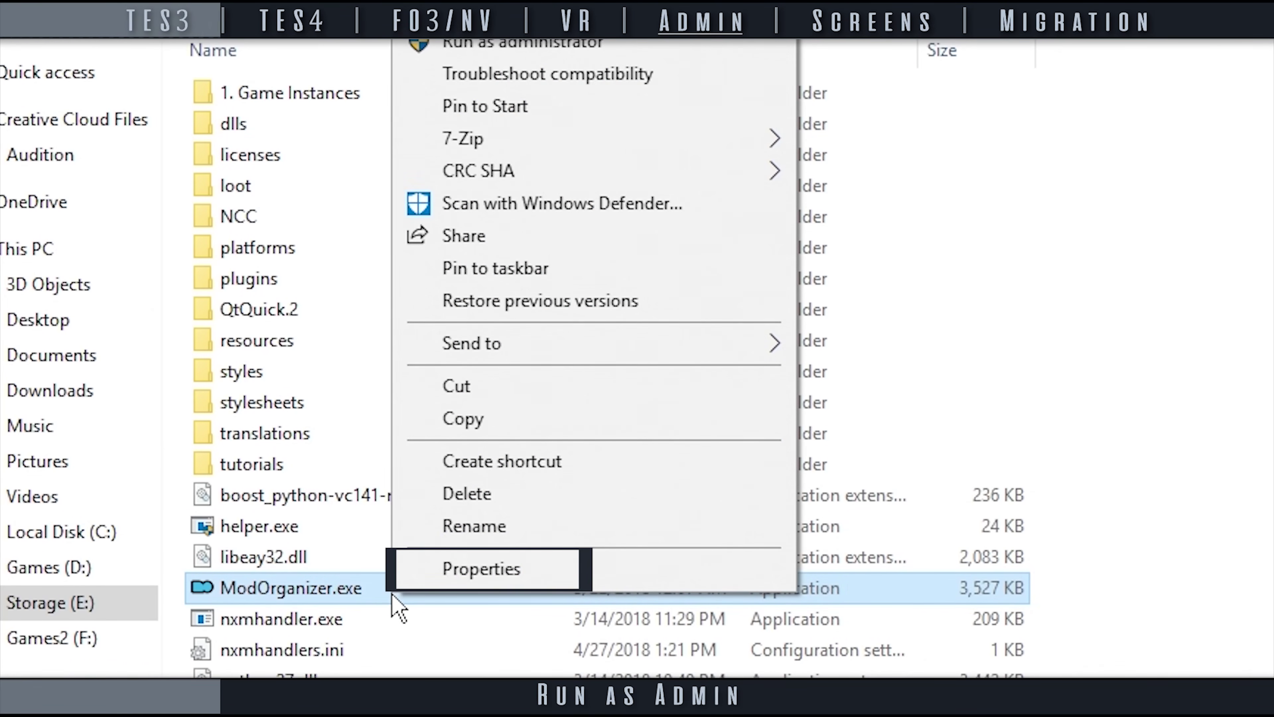
left_click(624, 581)
left_click(559, 103)
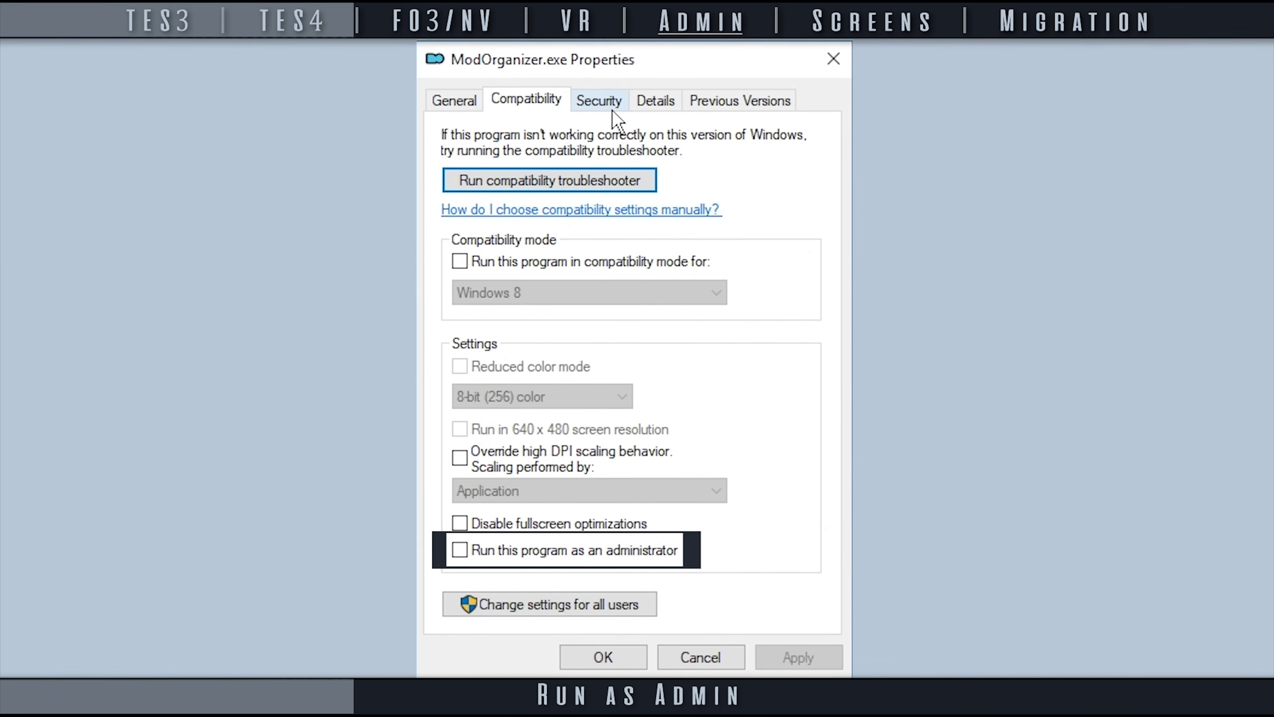
left_click(460, 550)
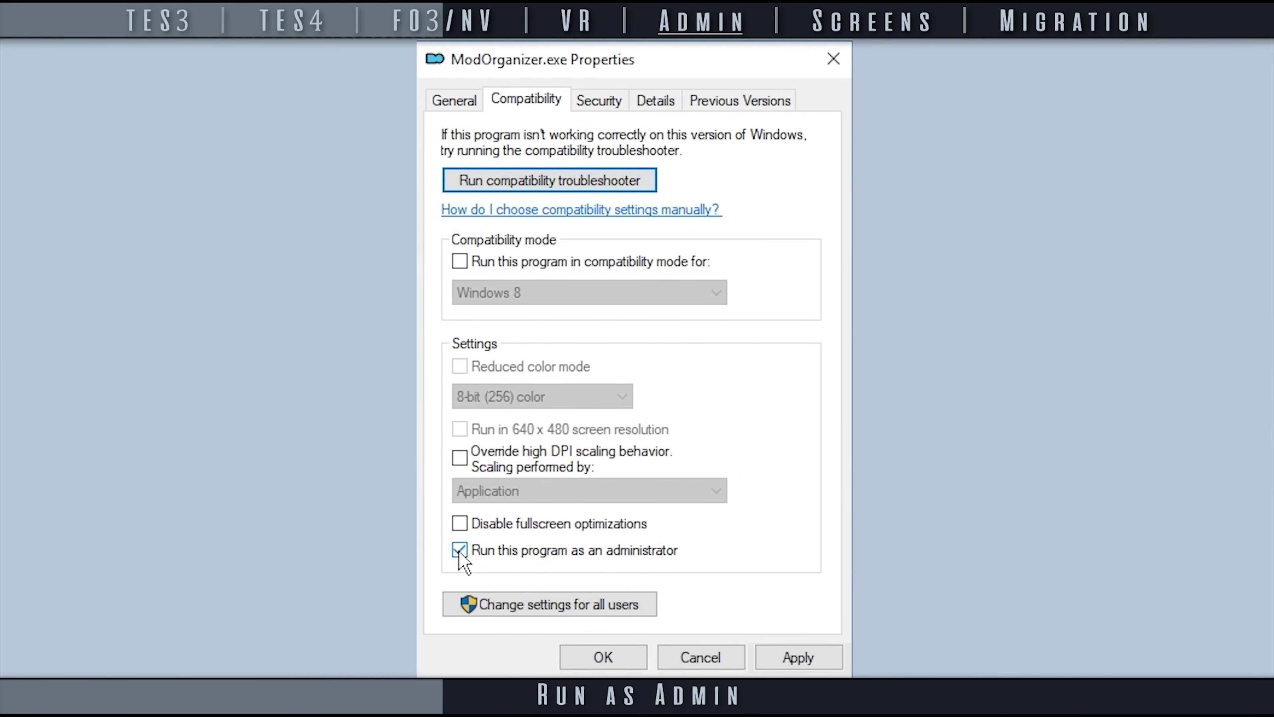
left_click(823, 661)
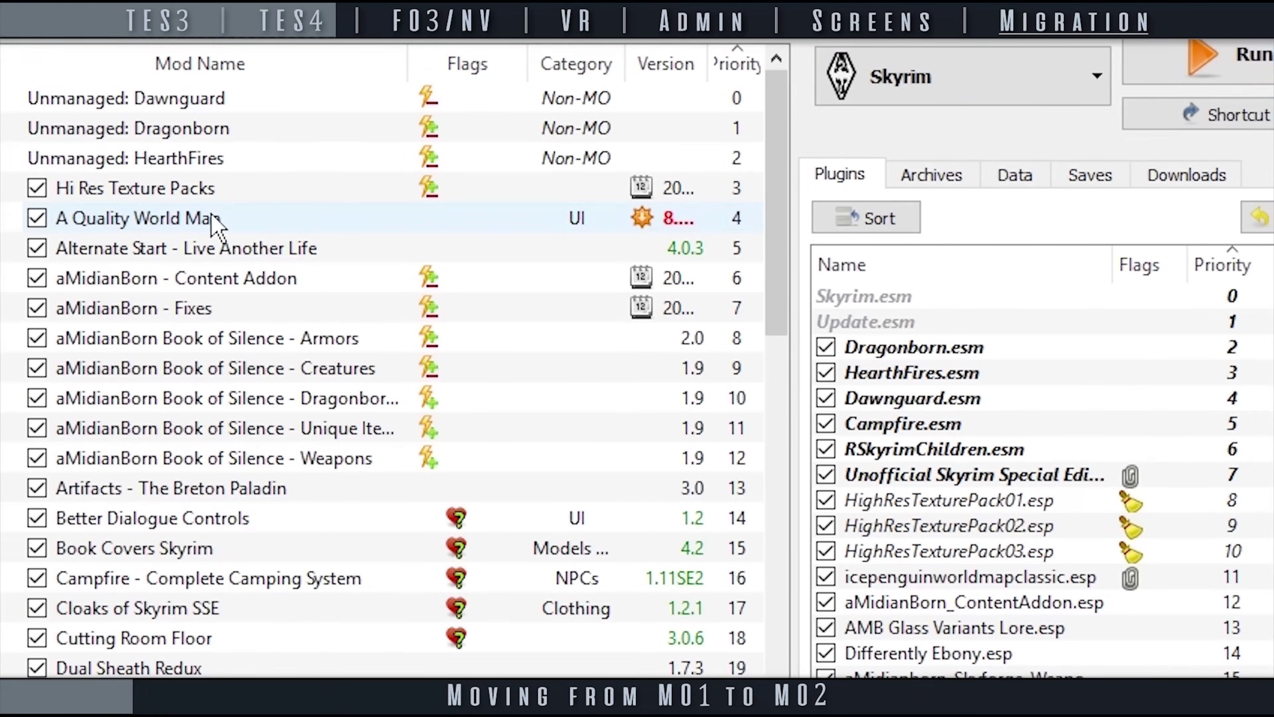
Move HighResTexturePack01.esp, 02 and 03 of the Hi Res Texture Packs mod from the optional to the available ESPs
left_click(271, 190)
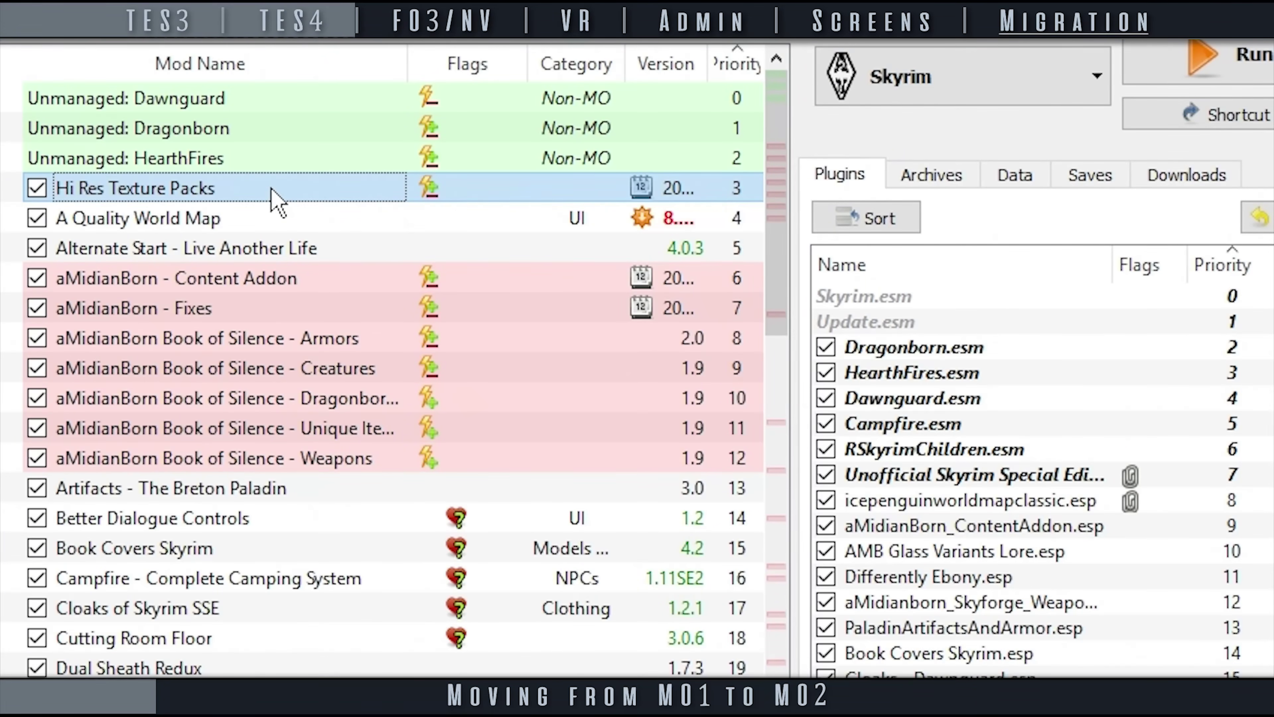
double_click(276, 198)
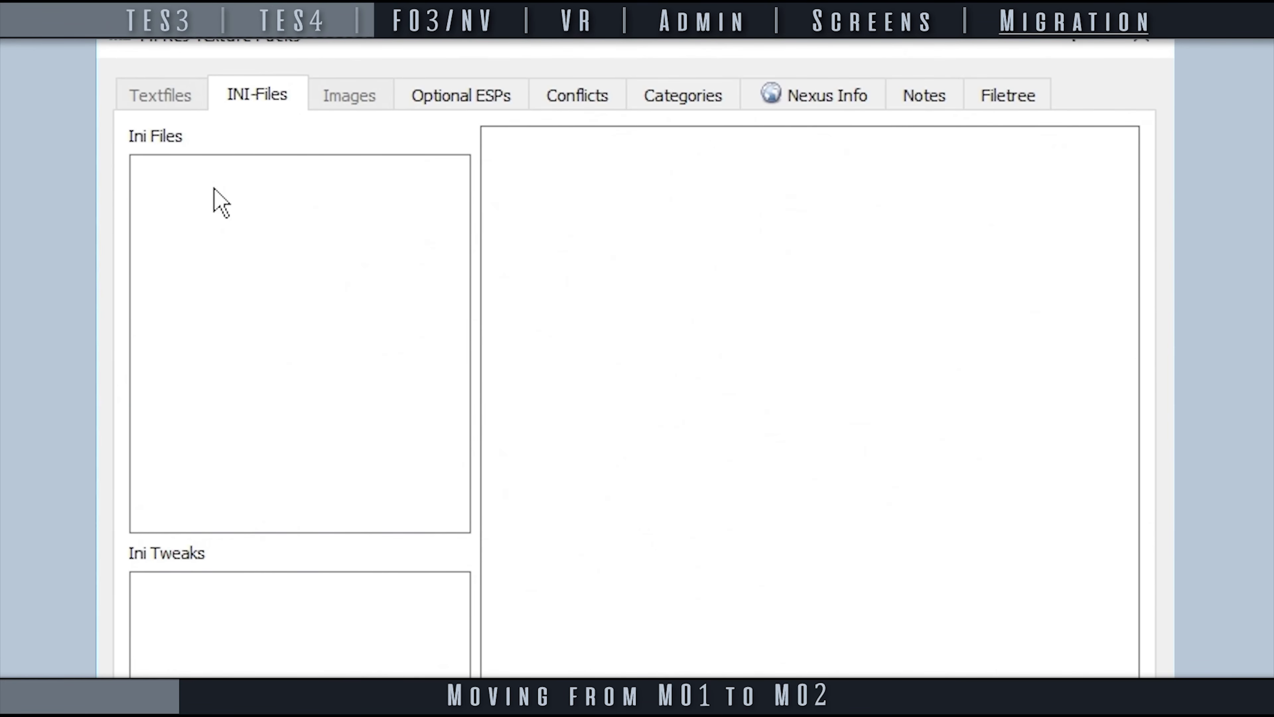
left_click(497, 107)
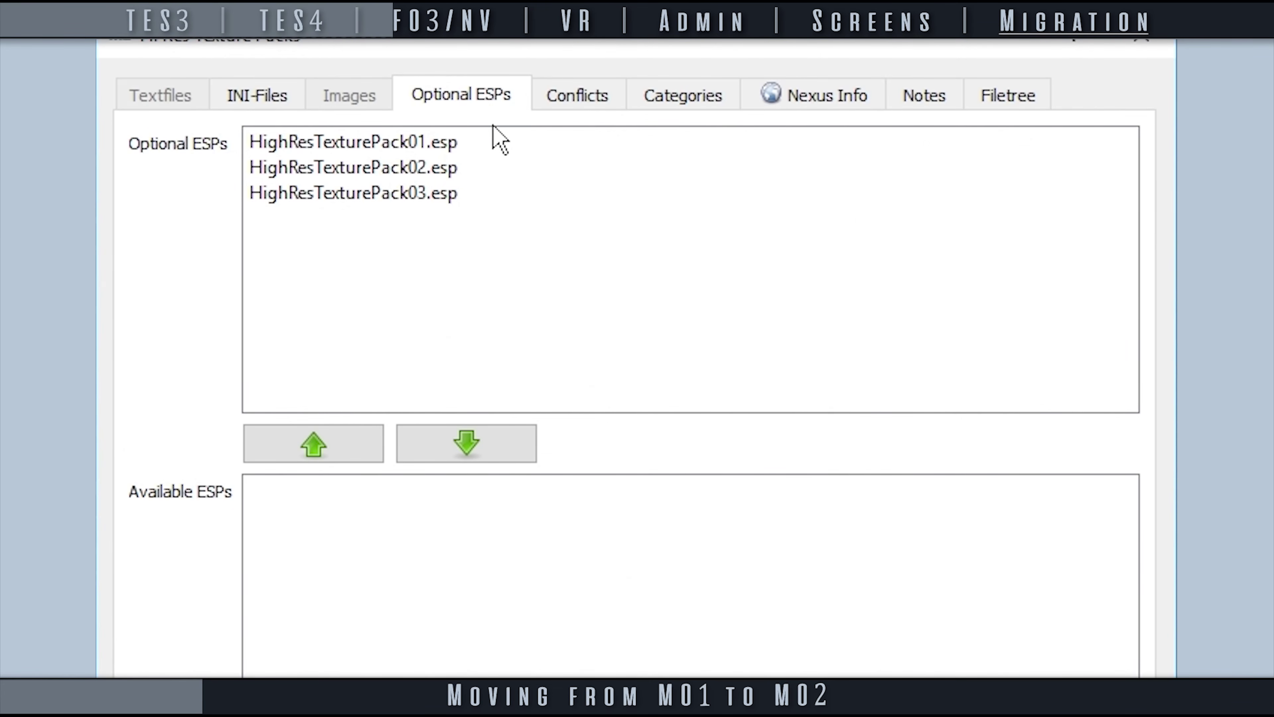
left_click(462, 144)
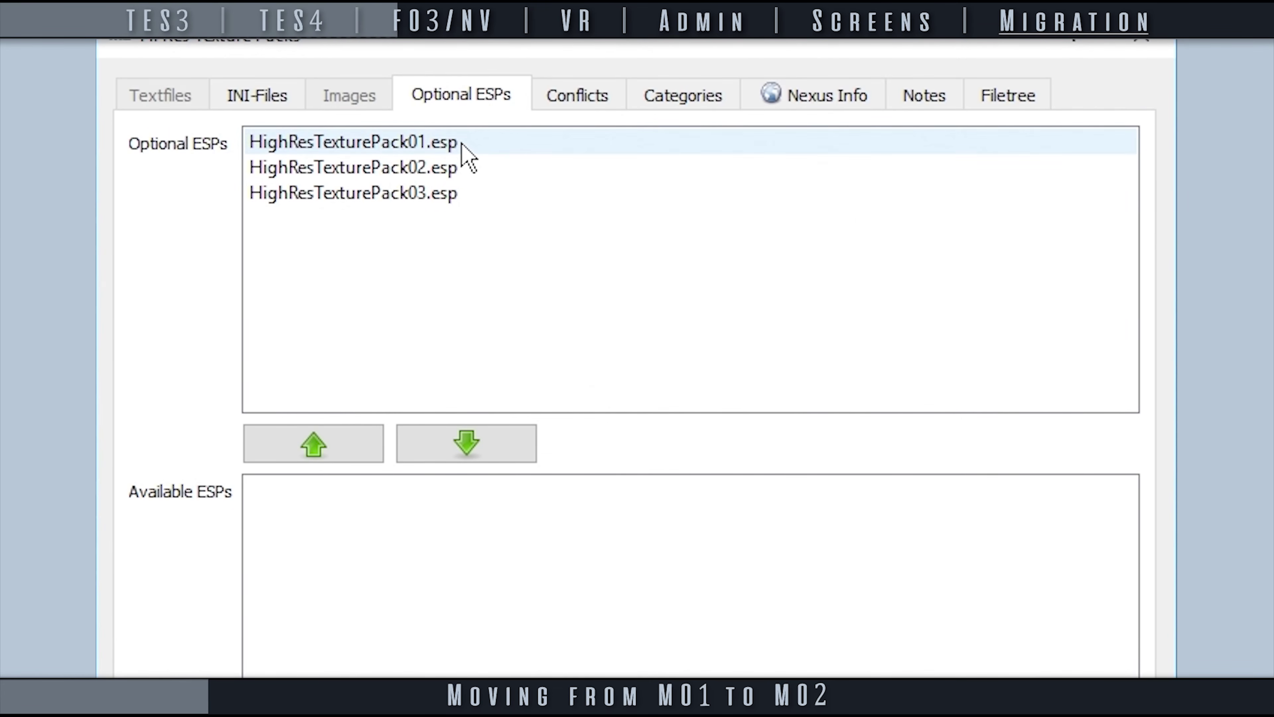
left_click(524, 441)
left_click(524, 441)
left_click(523, 441)
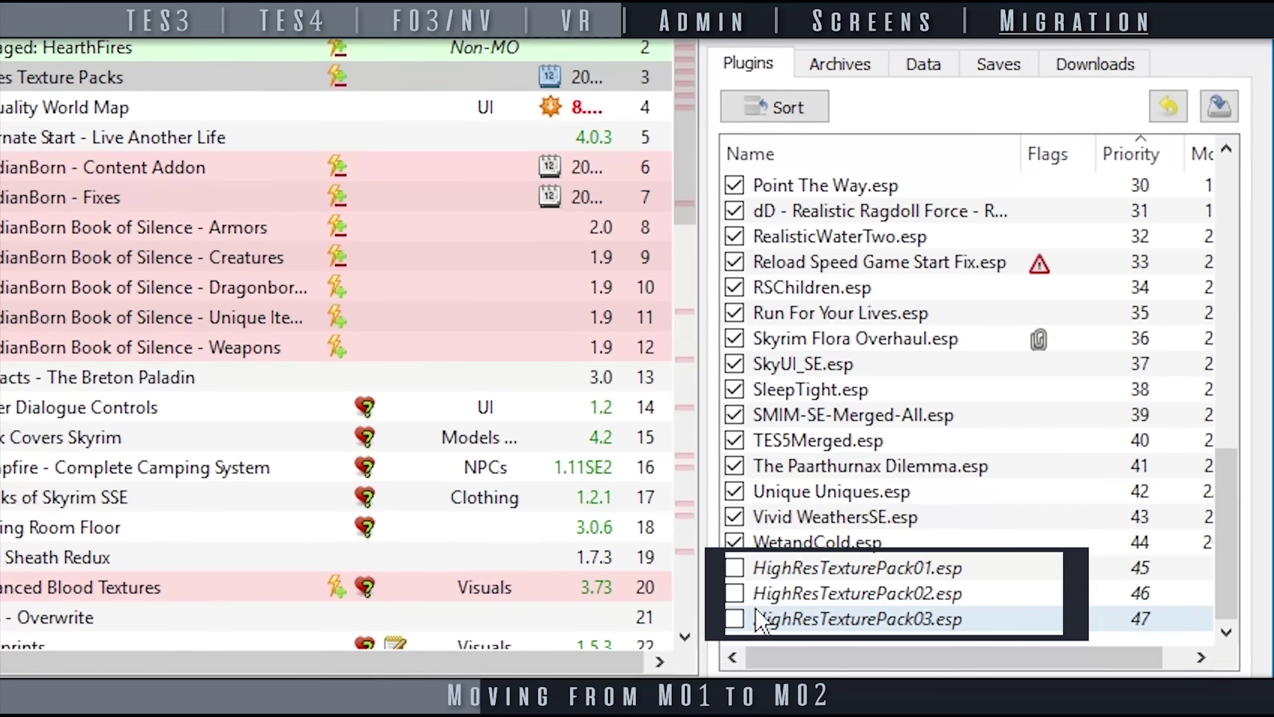
Activate the HighResTexturePack01.esp, HighResTexturePack02.esp and HighResTexturePack03.esp plugins at the end of the load order
left_click(735, 619)
left_click(734, 593)
left_click(734, 567)
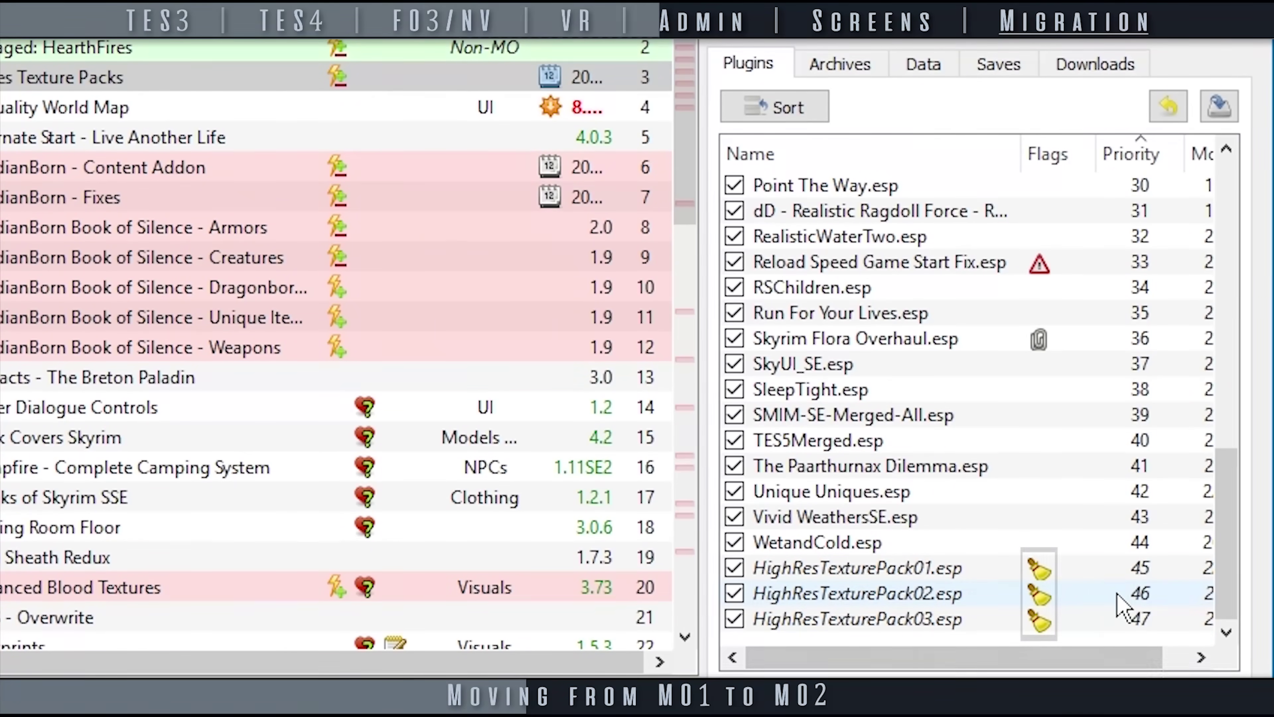
mouse_move(1099, 587)
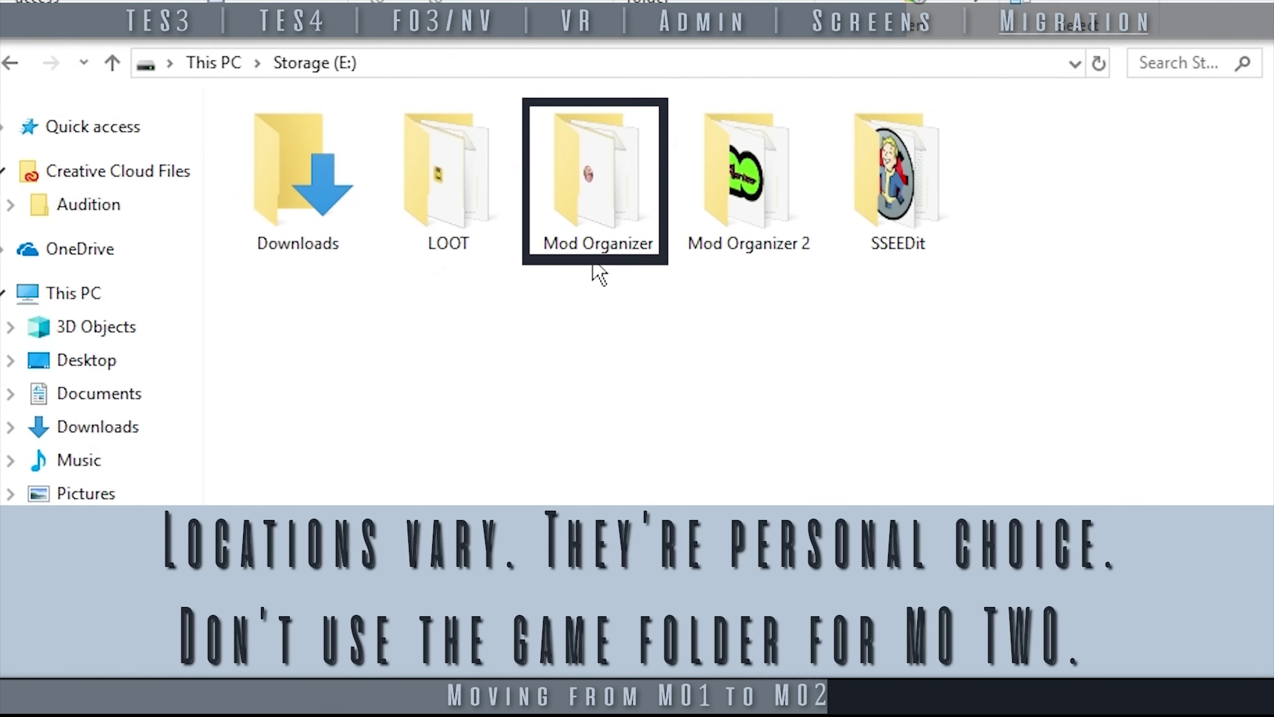
Select the downloads, mods, overwrite and profiles folders together inside the old Mod Organizer folder on Storage (E:)
double_click(633, 204)
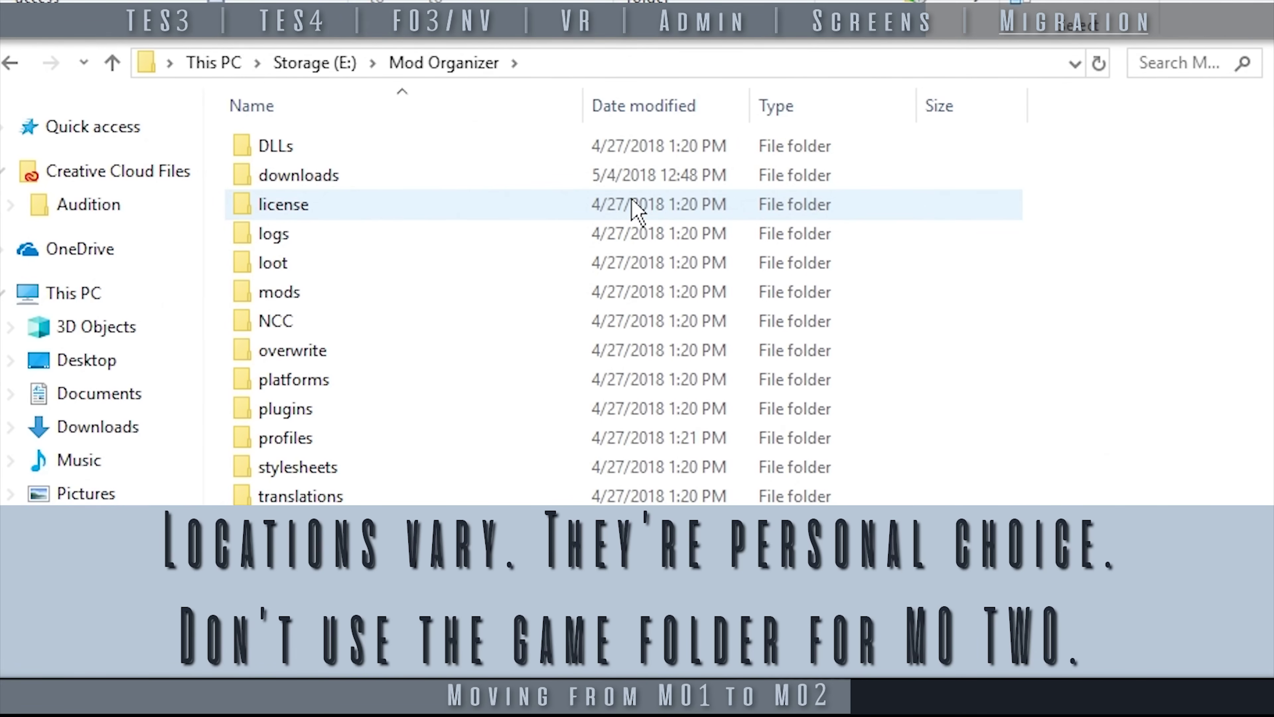
key("Down")
key("Down")
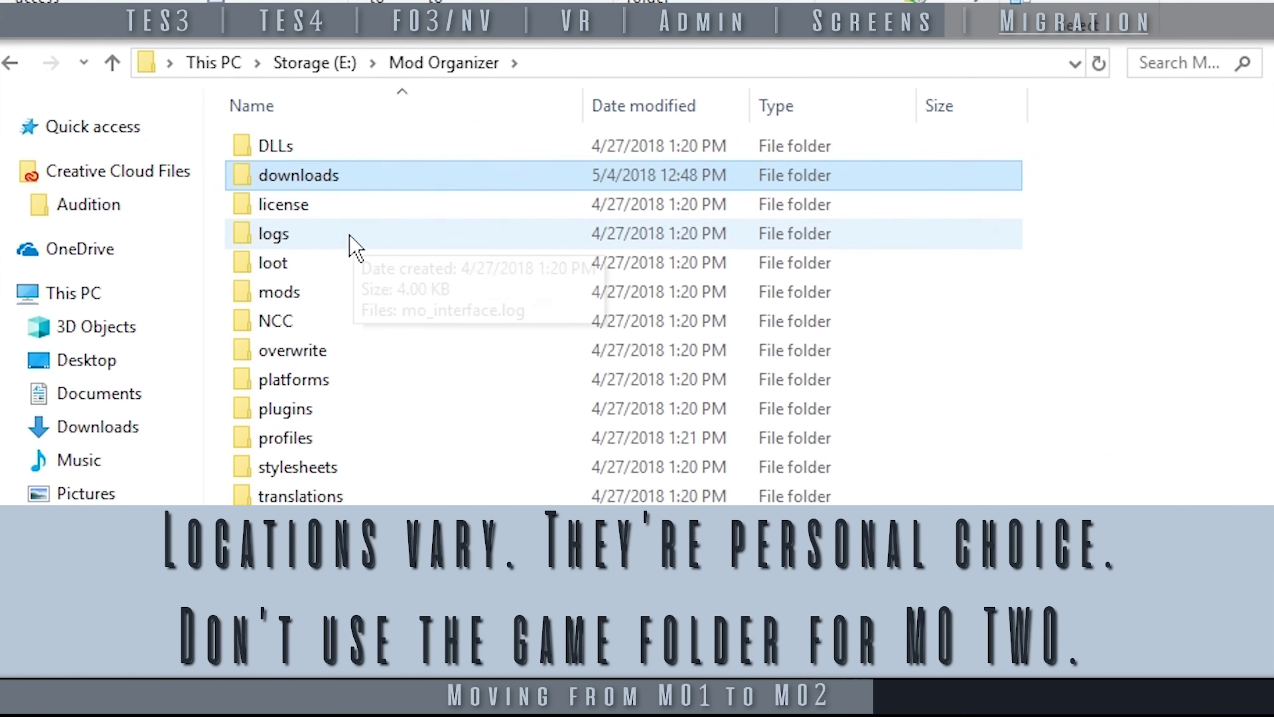
left_click(321, 295, "ctrl")
left_click(333, 351, "ctrl")
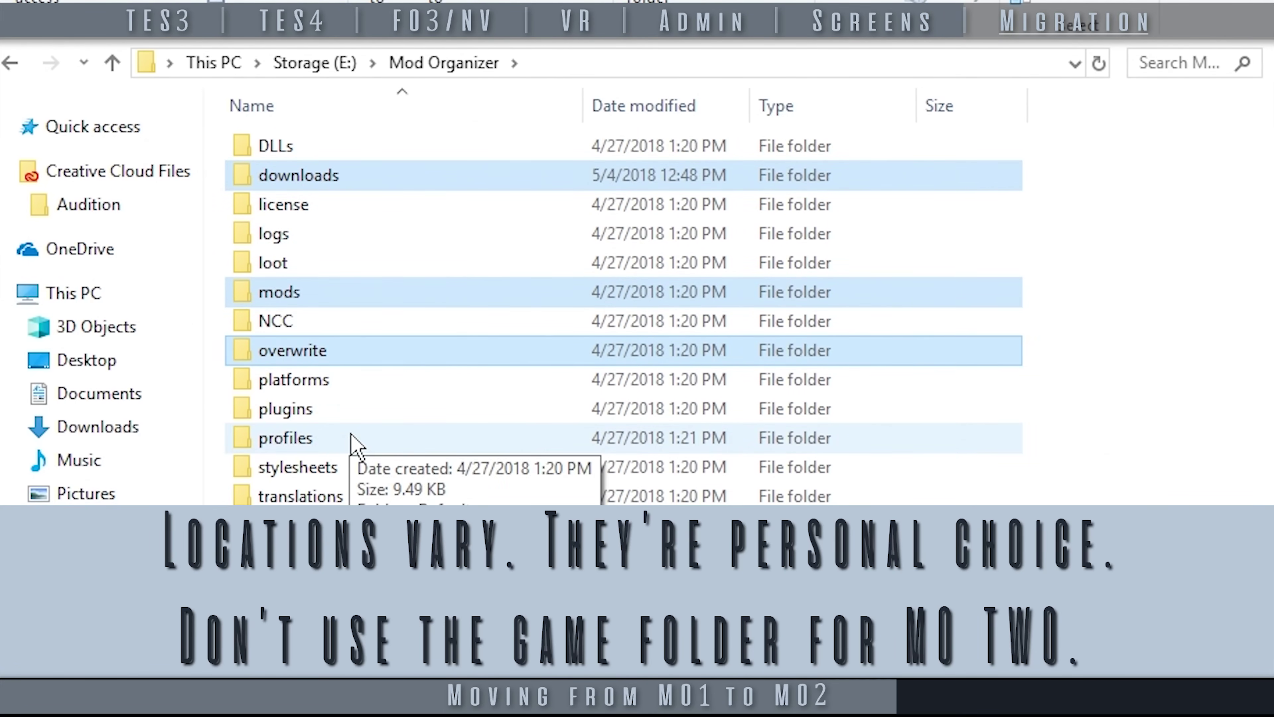
left_click(354, 447, "ctrl")
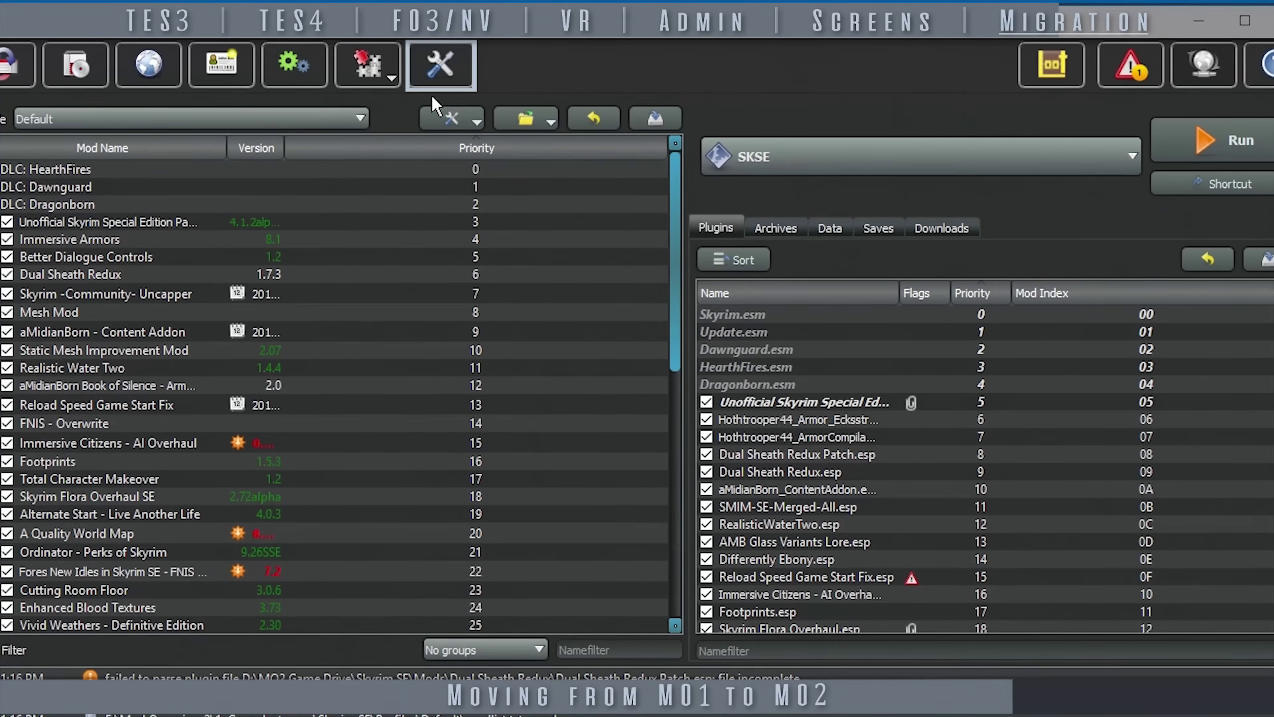
View the configured paths in the Mod Organizer 2 settings and open the list of executables
left_click(439, 75)
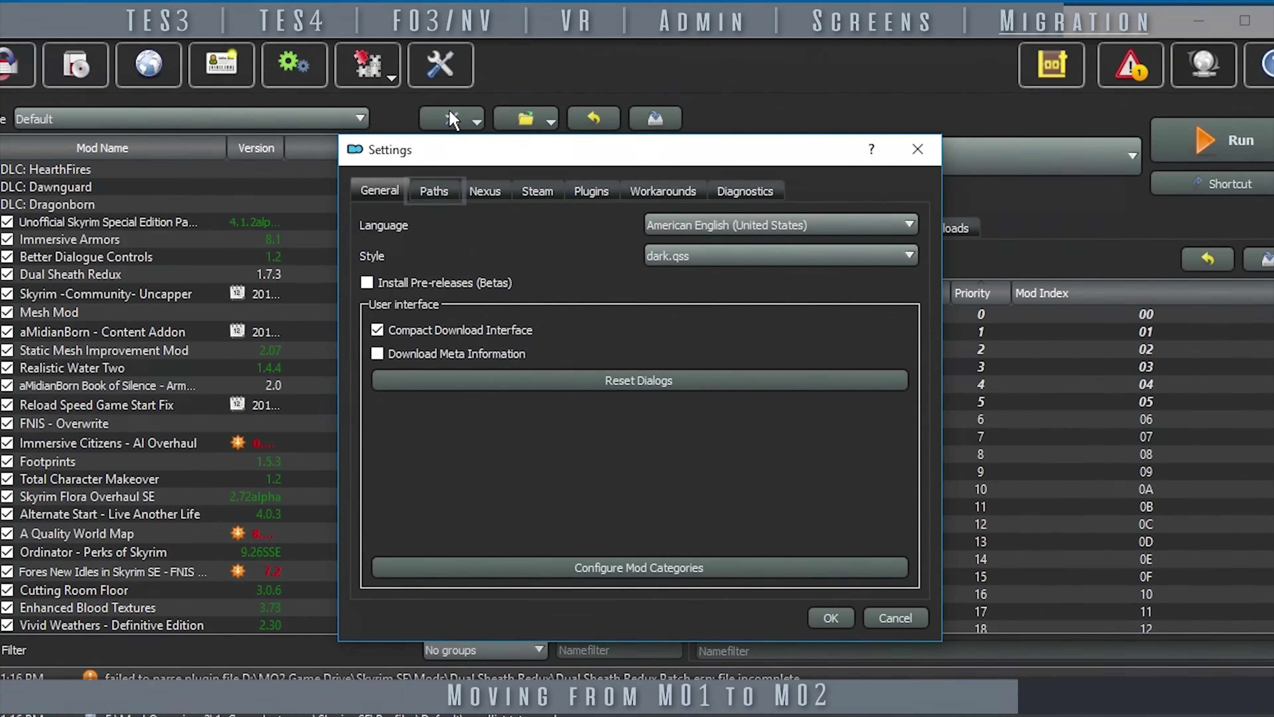
left_click(449, 197)
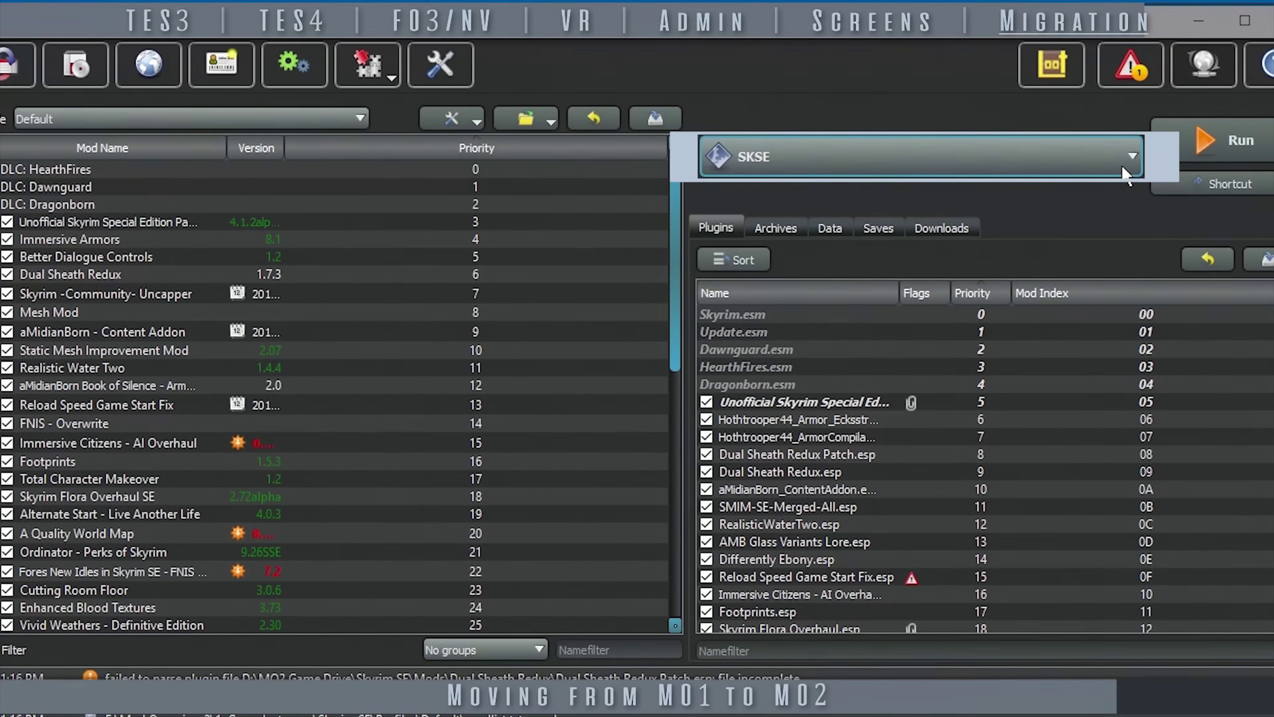
left_click(1128, 159)
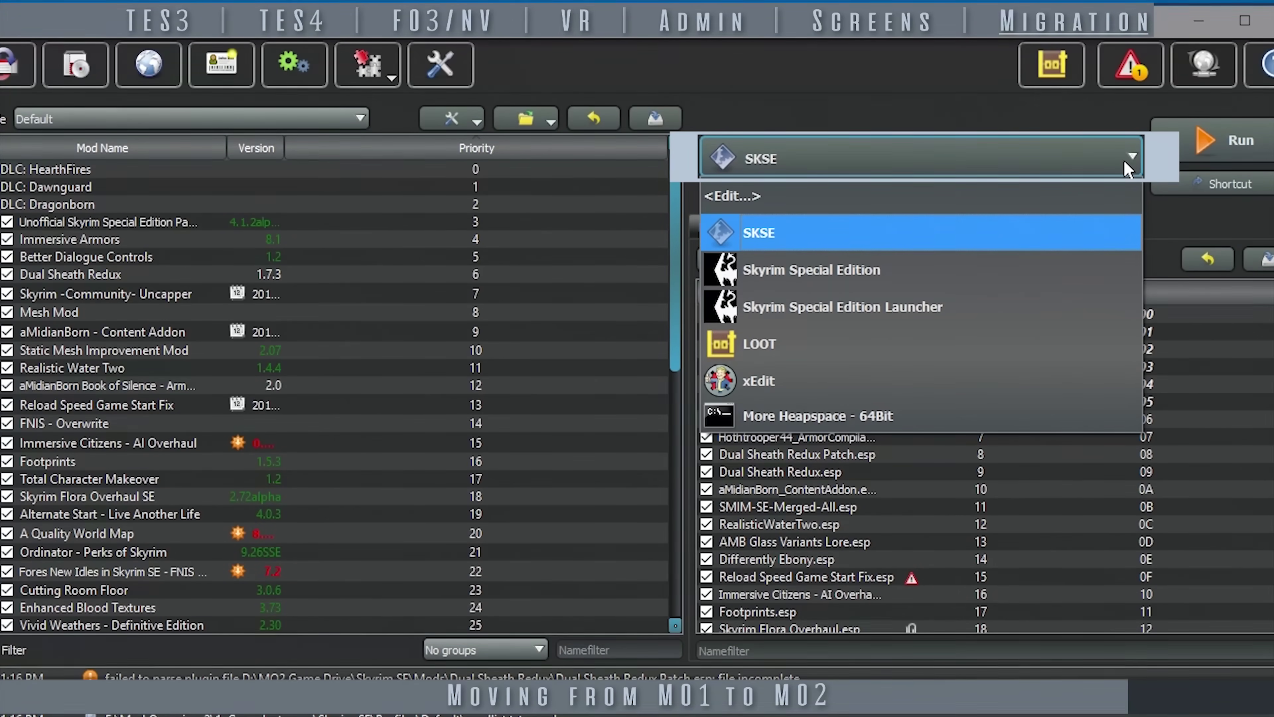